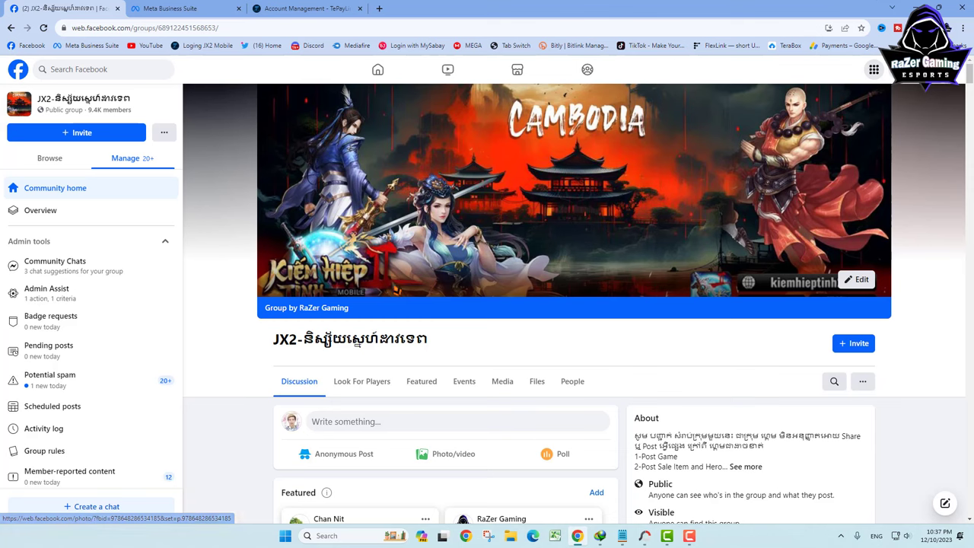
# Find the Hero BF recovery post in the group's discussion feed and highlight the opening words "Hero BF បាន Recovery".
pyautogui.scroll(-6, 403, 281)
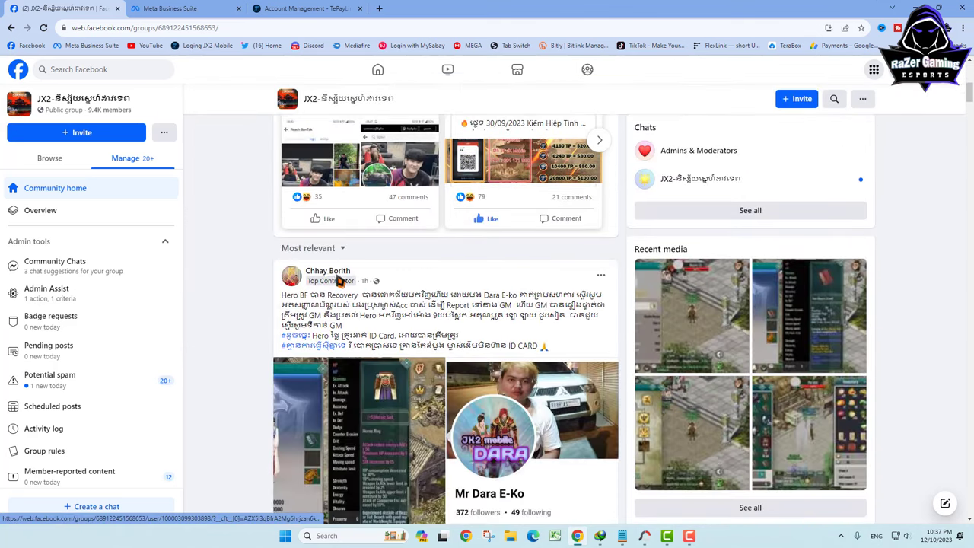
pyautogui.moveTo(341, 279)
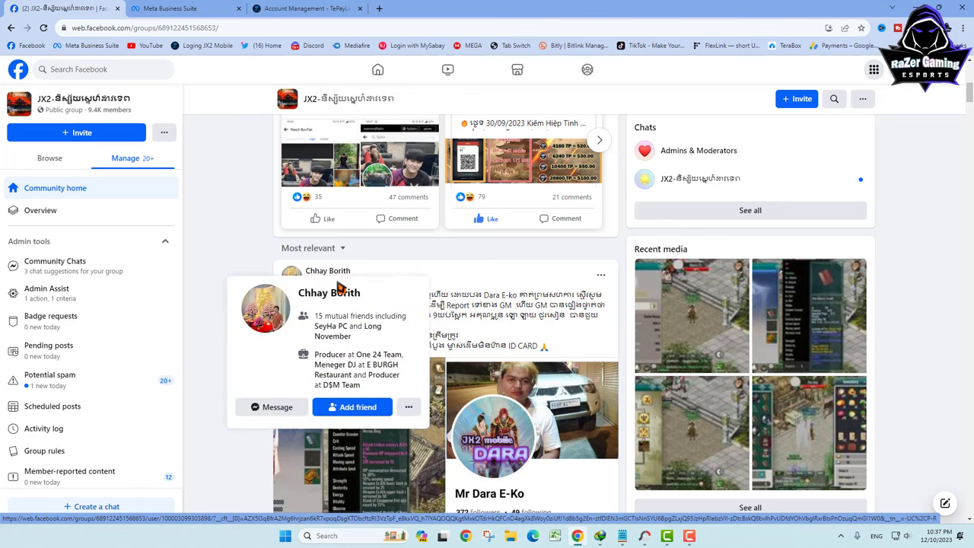
pyautogui.scroll(-1, 513, 265)
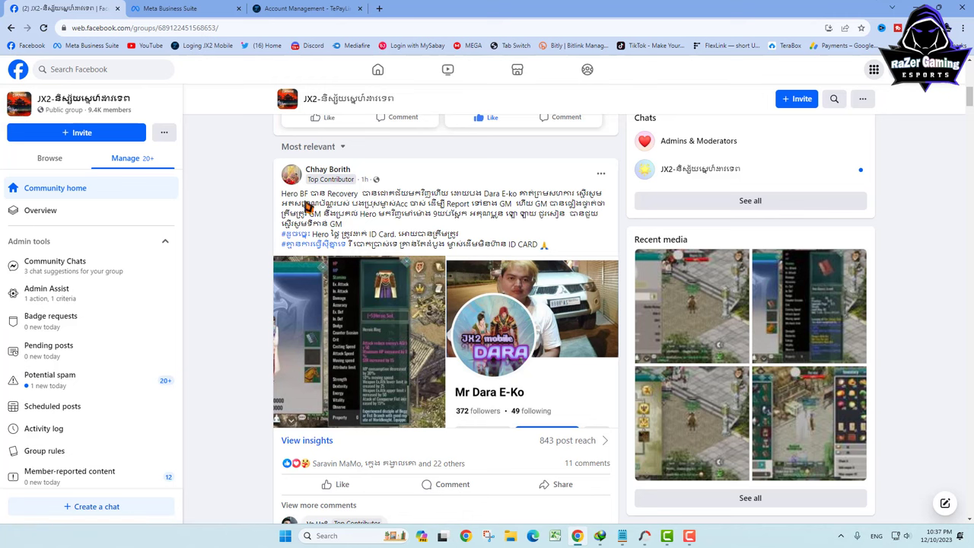
pyautogui.moveTo(282, 193); pyautogui.dragTo(364, 199)
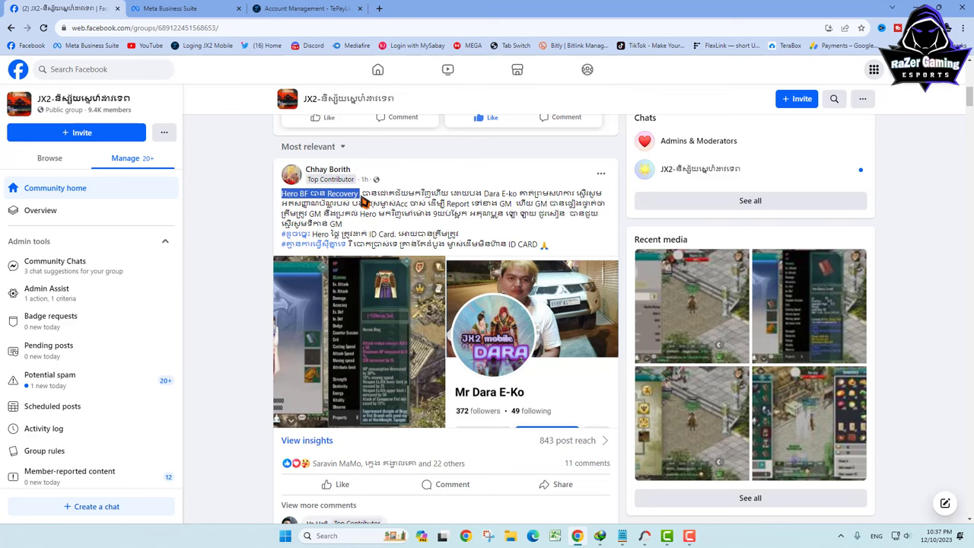
# Look through the other posts in the group's feed, then return to the Hero BF recovery post and examine its text, photos and comments.
pyautogui.scroll(-9, 458, 220)
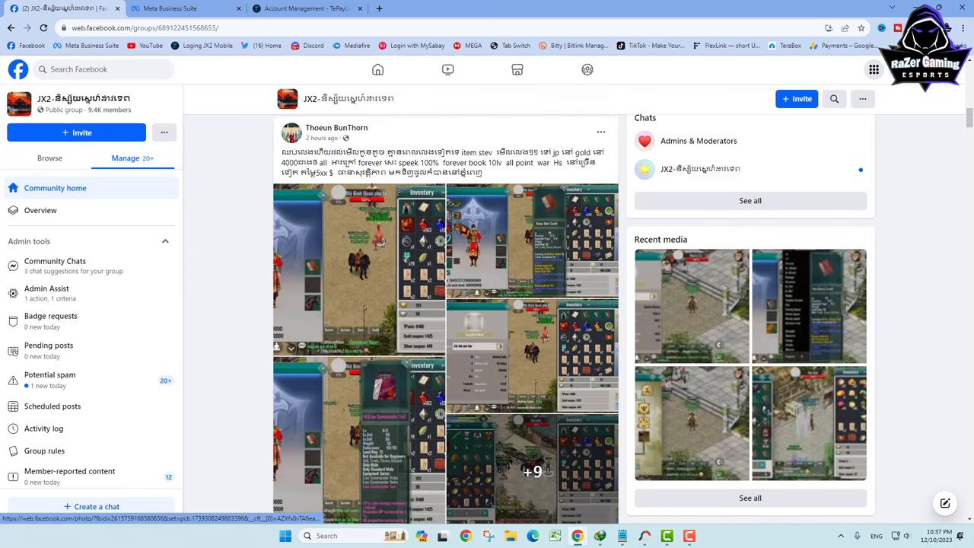
pyautogui.scroll(-5, 462, 228)
pyautogui.scroll(-8, 462, 229)
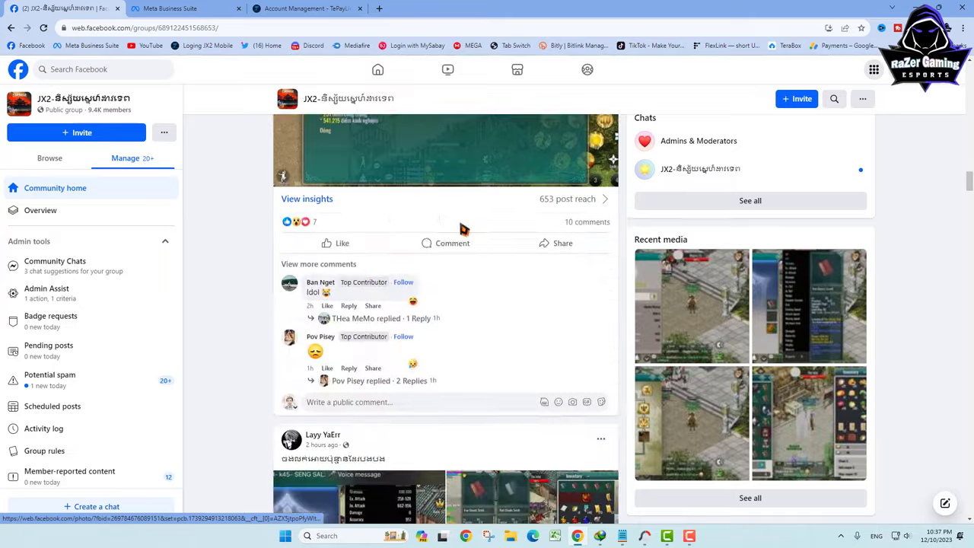
pyautogui.scroll(-8, 462, 230)
pyautogui.scroll(15, 462, 230)
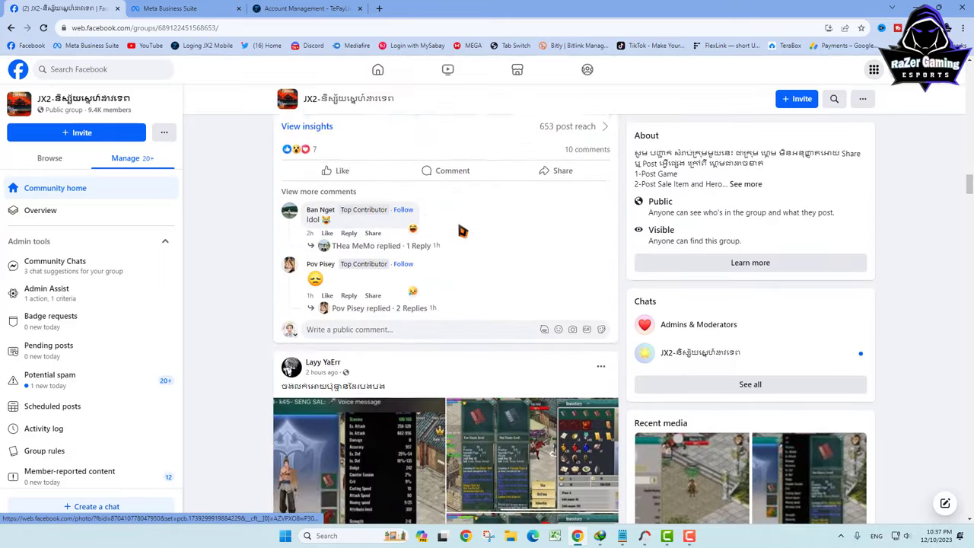
pyautogui.scroll(20, 462, 231)
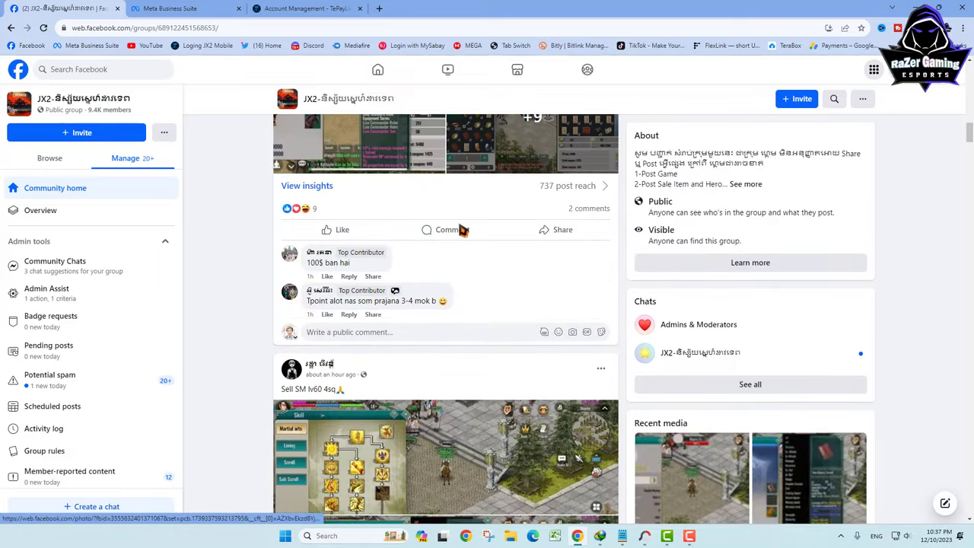
pyautogui.scroll(10, 462, 230)
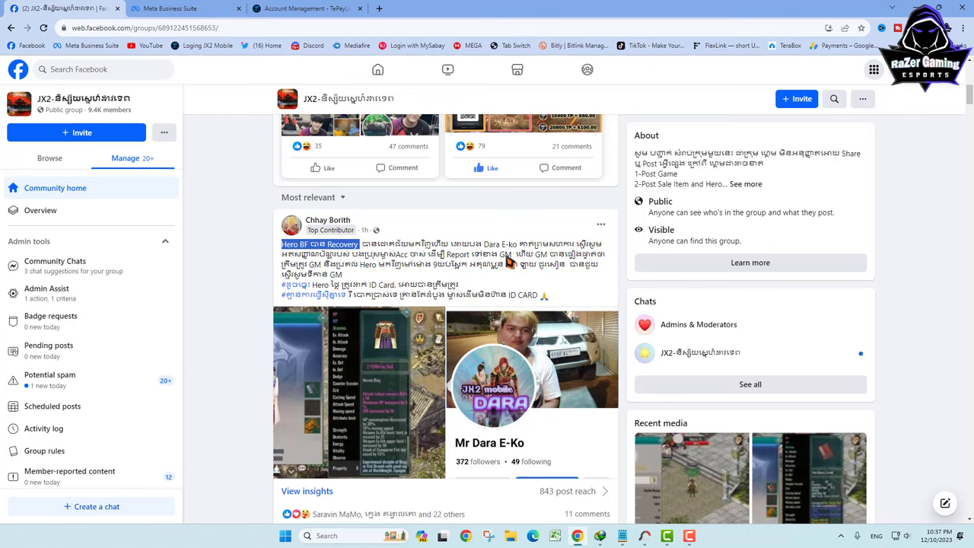
pyautogui.scroll(-2, 509, 261)
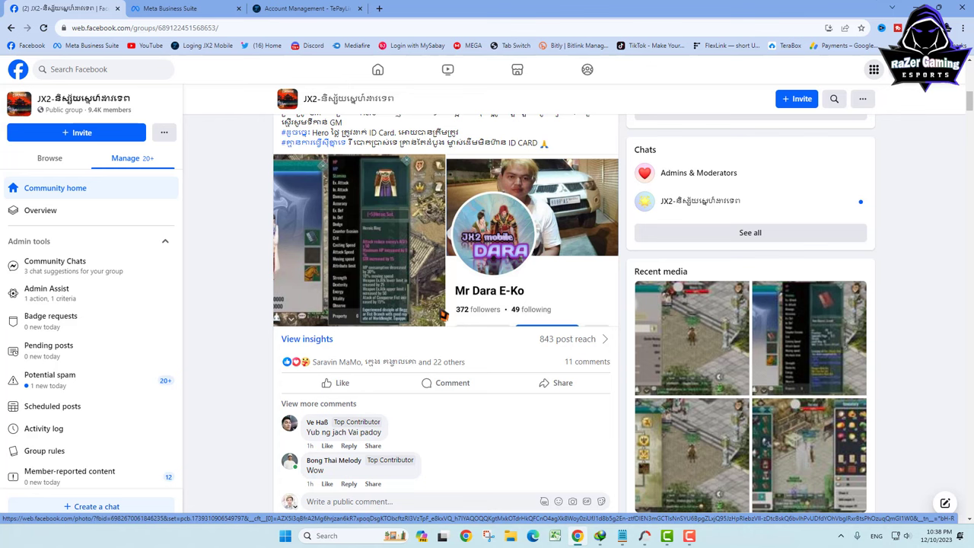
pyautogui.scroll(3, 439, 307)
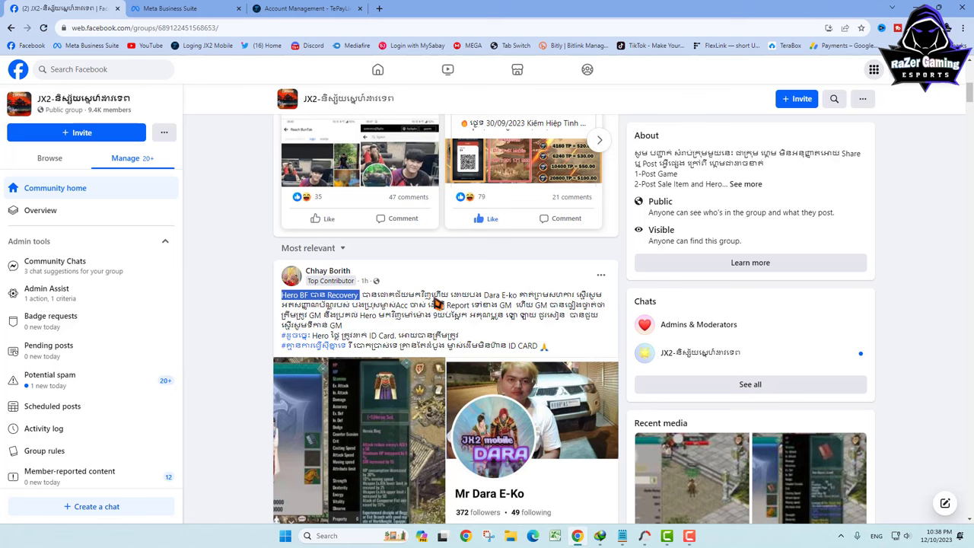
# Switch to the TePayLink account management page and examine the personal information and the verification status of the phone number and email address.
pyautogui.click(308, 9)
pyautogui.scroll(-3, 587, 237)
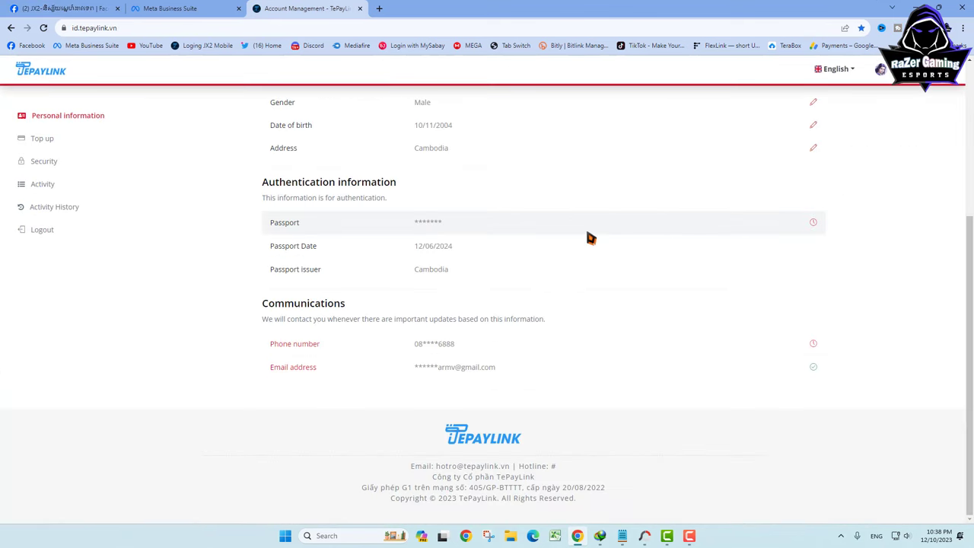
pyautogui.scroll(3, 586, 237)
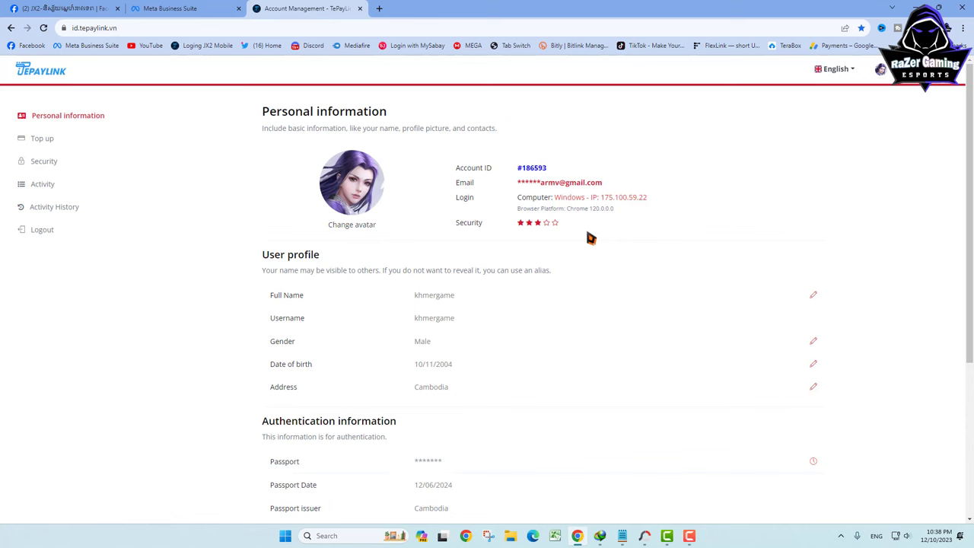
pyautogui.scroll(-3, 588, 236)
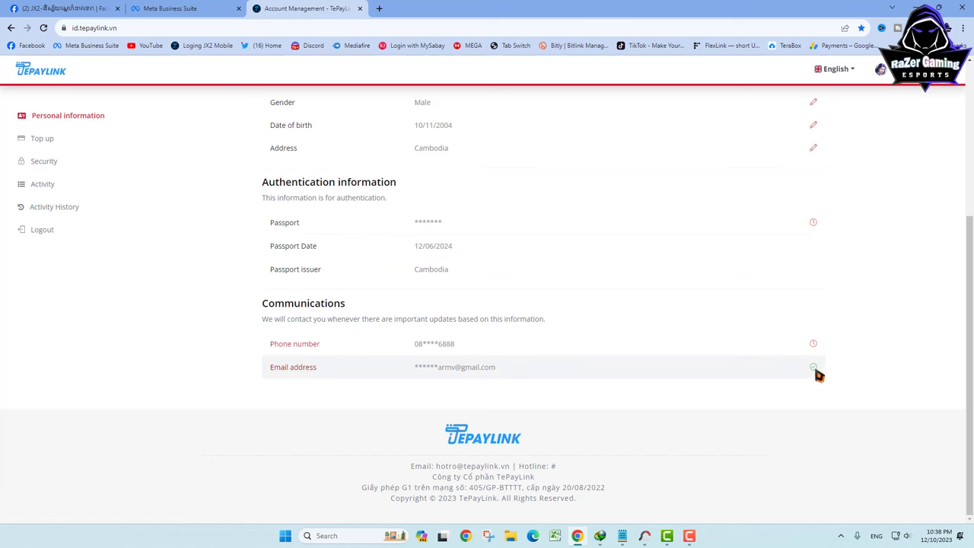
pyautogui.moveTo(813, 371)
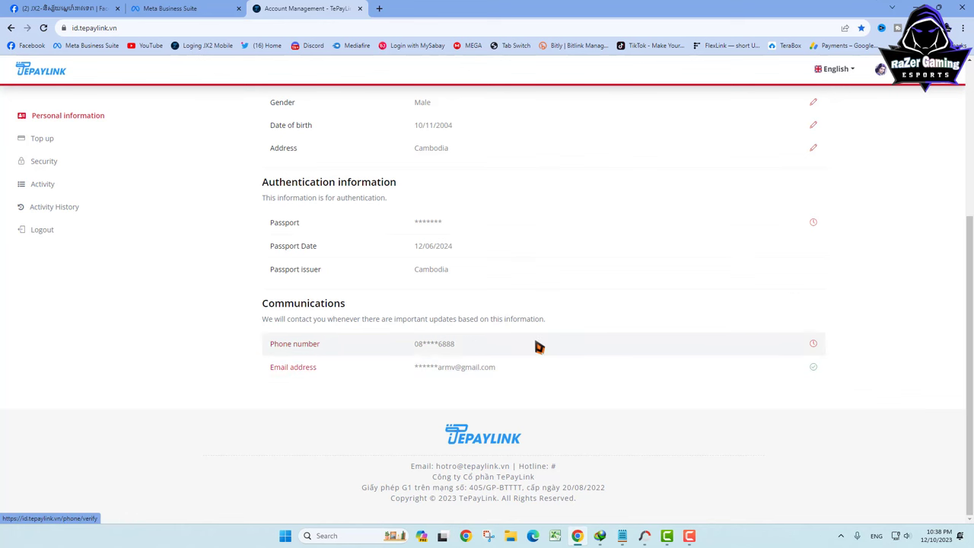
pyautogui.scroll(1, 386, 320)
pyautogui.scroll(4, 387, 319)
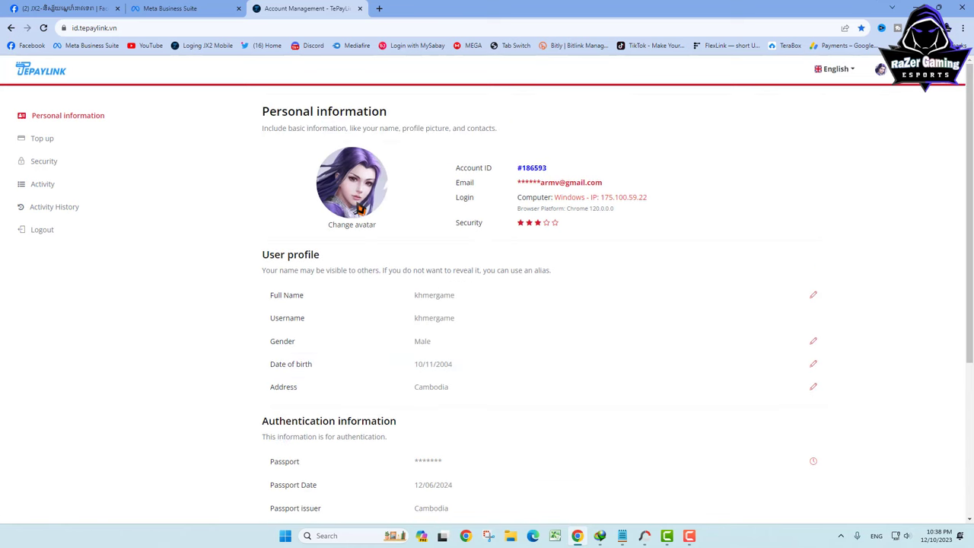
pyautogui.scroll(-5, 882, 337)
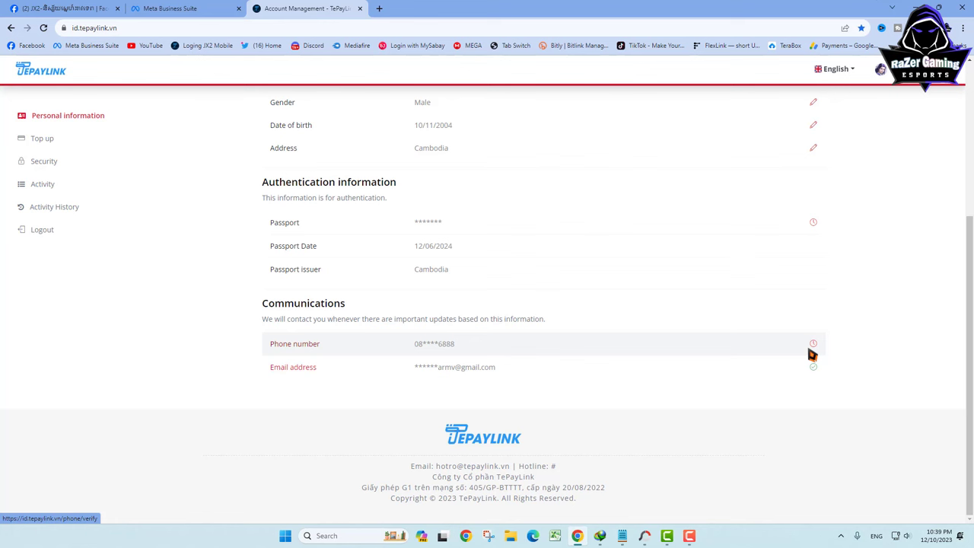
# Review the user profile against the passport entries in the account's authentication information.
pyautogui.scroll(2, 678, 363)
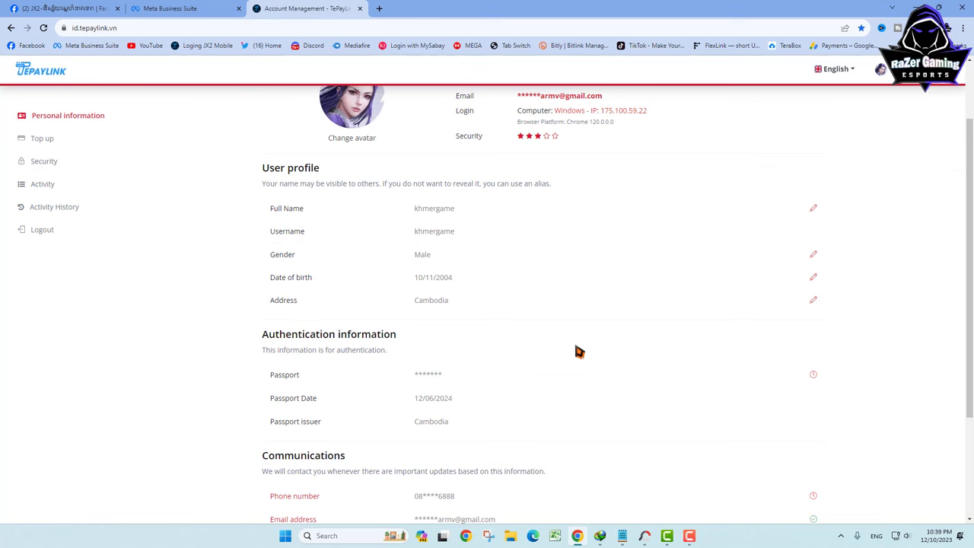
pyautogui.scroll(-2, 558, 350)
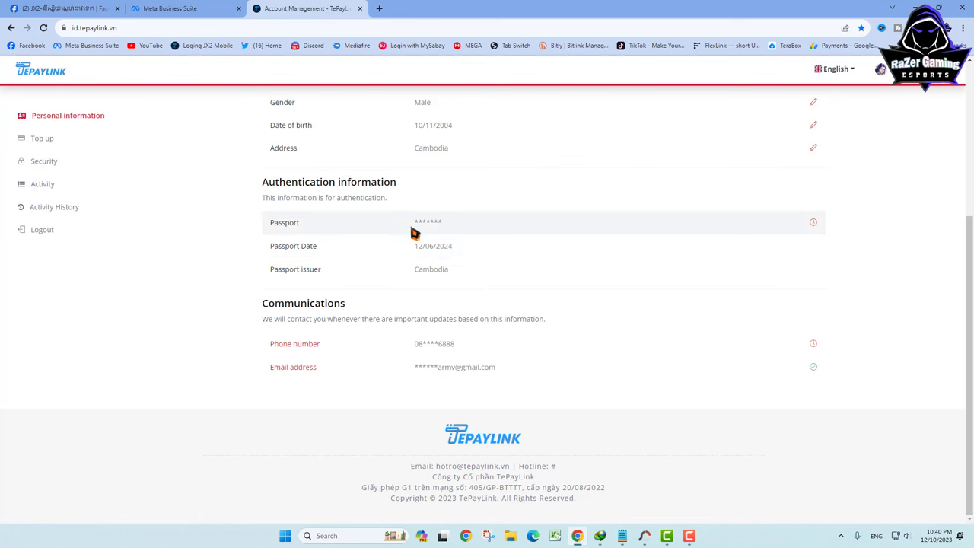
pyautogui.scroll(2, 441, 320)
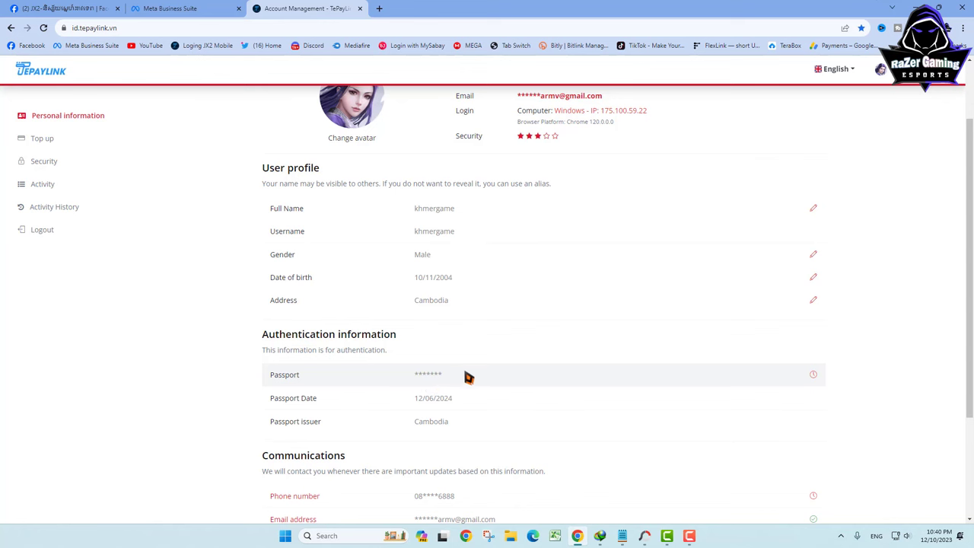
pyautogui.scroll(1, 499, 362)
pyautogui.scroll(1, 498, 362)
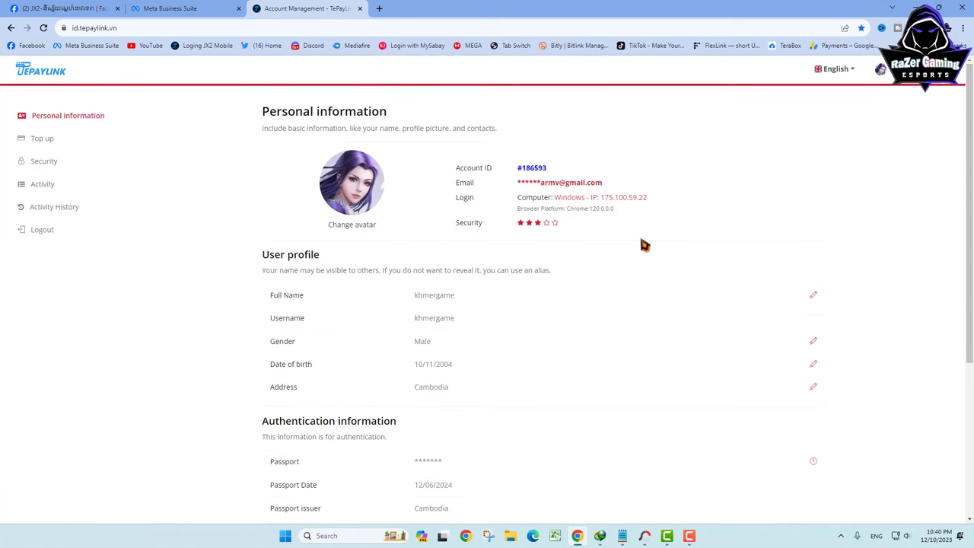
pyautogui.scroll(-1, 474, 223)
pyautogui.scroll(1, 473, 223)
pyautogui.scroll(-2, 576, 283)
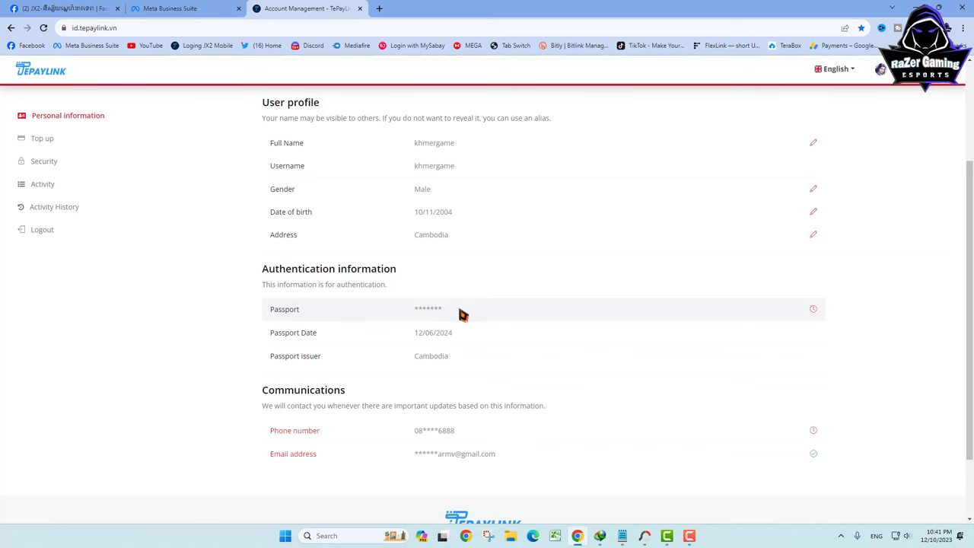
pyautogui.scroll(2, 471, 319)
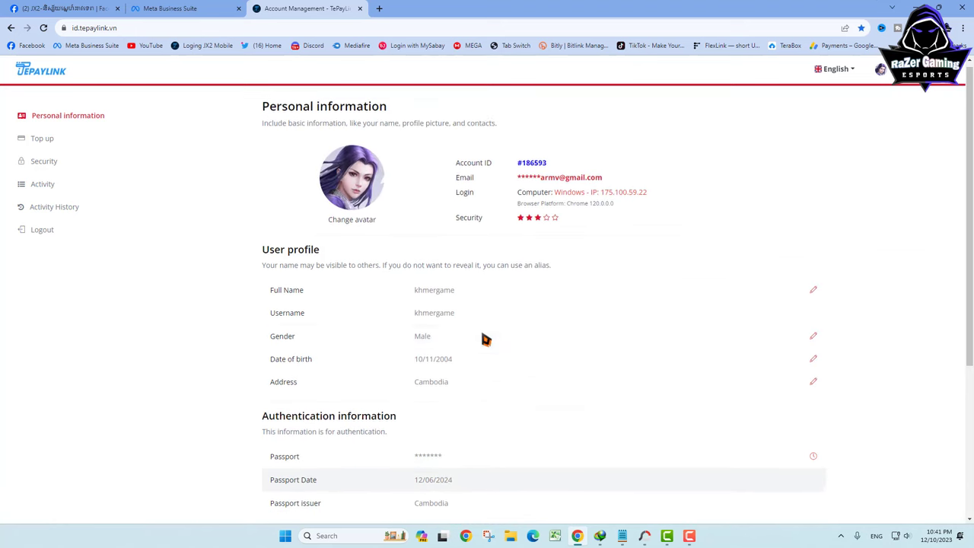
pyautogui.scroll(-3, 483, 339)
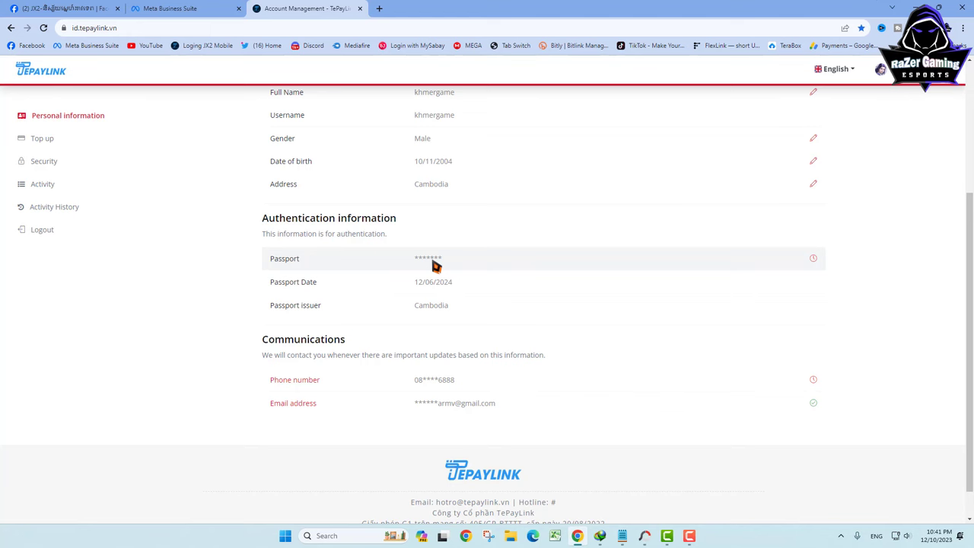
# Return to the Facebook group's Hero BF recovery post, view its character equipment photo at full size, close it and check the comments.
pyautogui.click(87, 9)
pyautogui.scroll(-1, 478, 351)
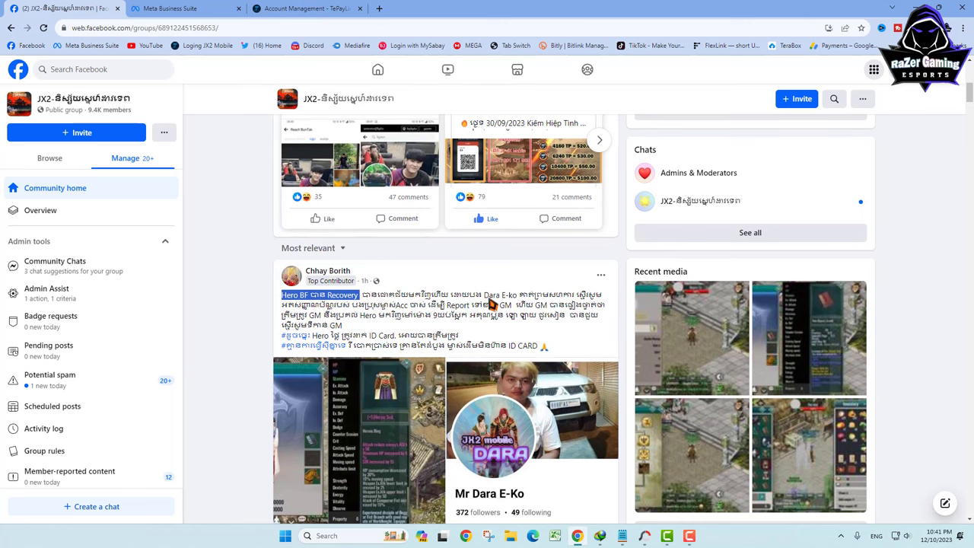
pyautogui.scroll(-1, 494, 304)
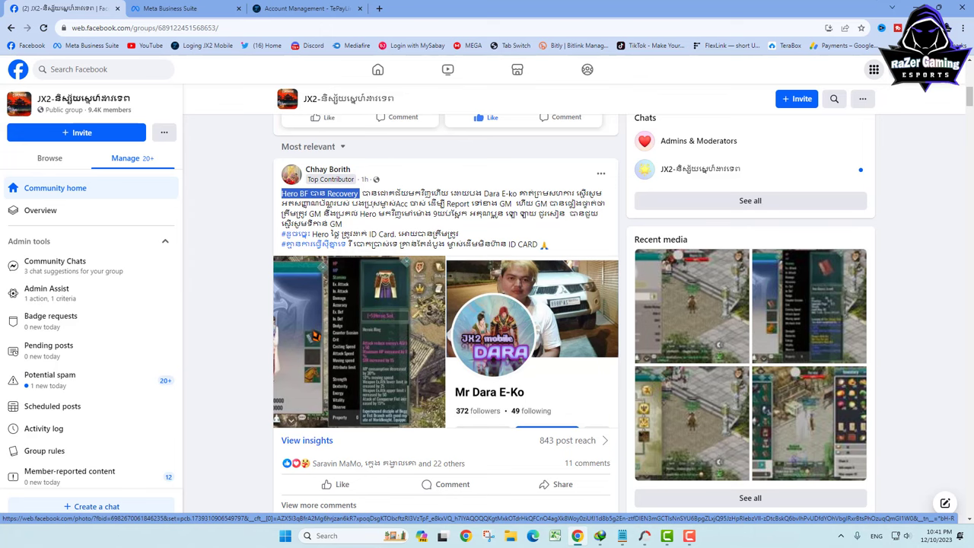
pyautogui.click(312, 338)
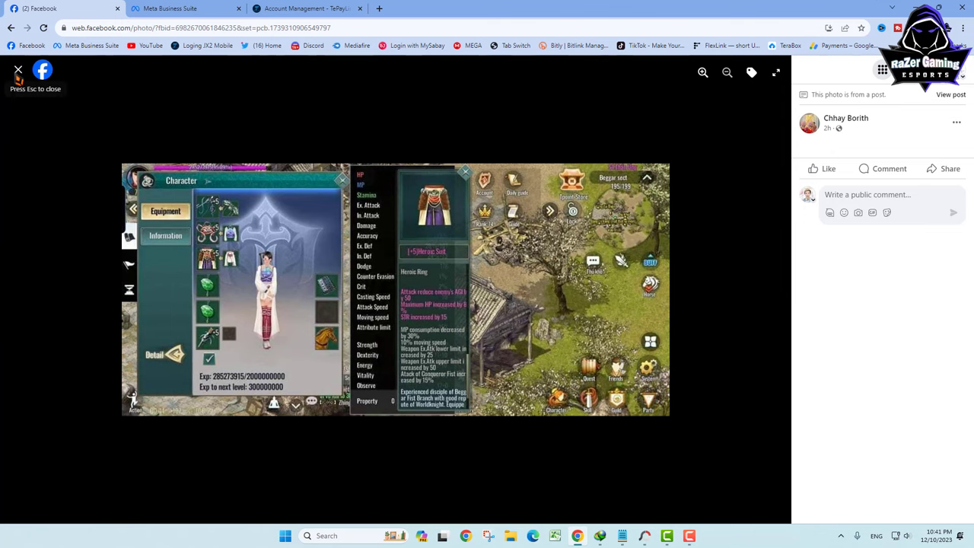
pyautogui.click(18, 73)
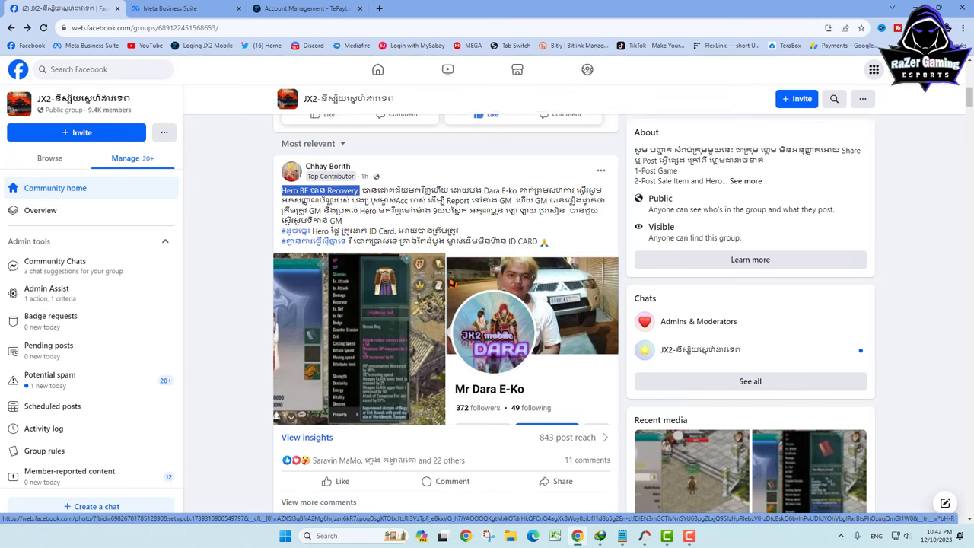
pyautogui.scroll(-3, 449, 281)
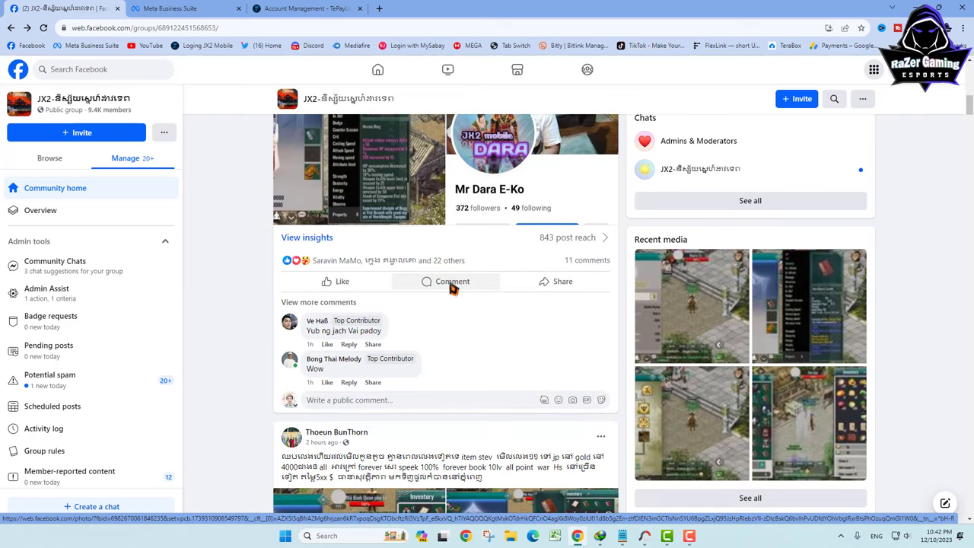
# Go back to the TePayLink account page and recheck the user profile, passport details and registered phone number.
pyautogui.click(280, 9)
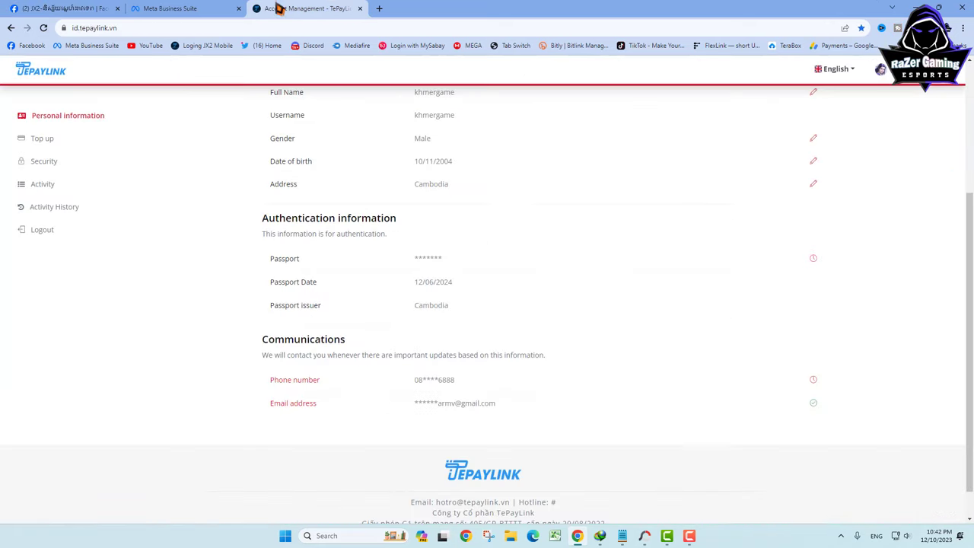
pyautogui.scroll(3, 541, 325)
pyautogui.scroll(-3, 471, 313)
pyautogui.scroll(3, 435, 373)
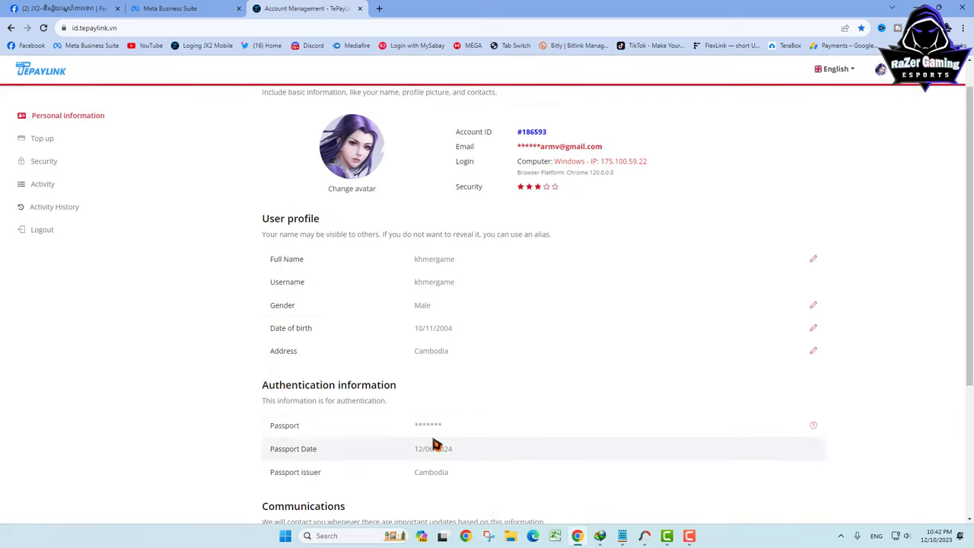
pyautogui.scroll(-3, 457, 423)
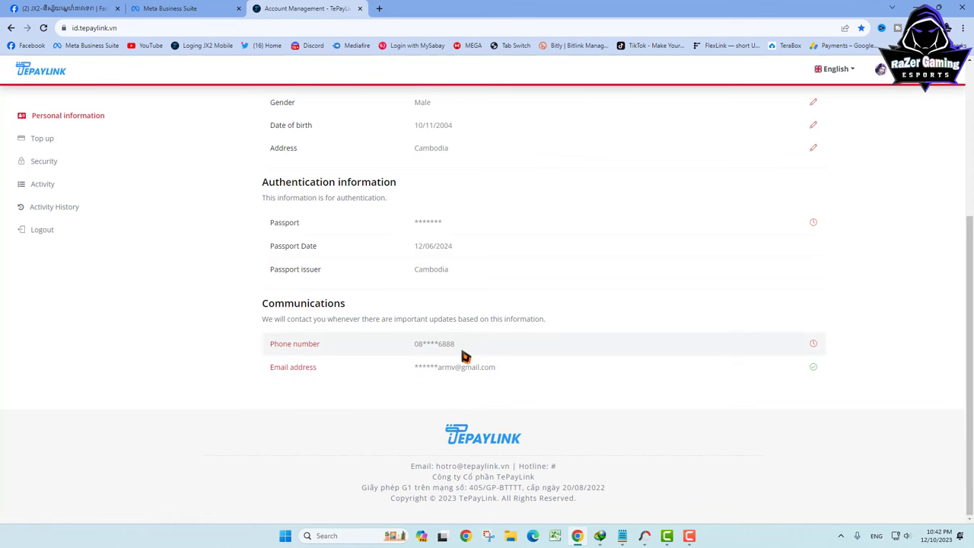
pyautogui.scroll(2, 436, 312)
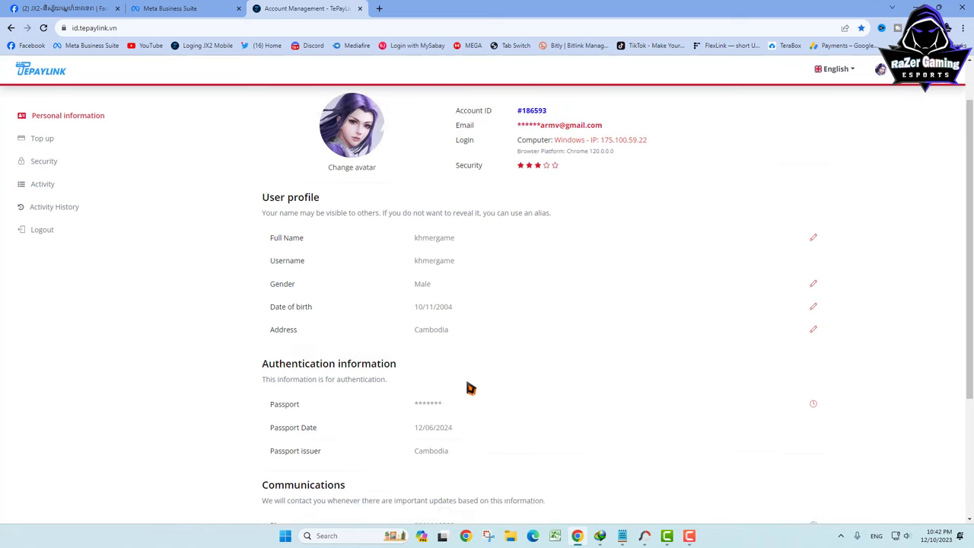
pyautogui.scroll(-1, 469, 384)
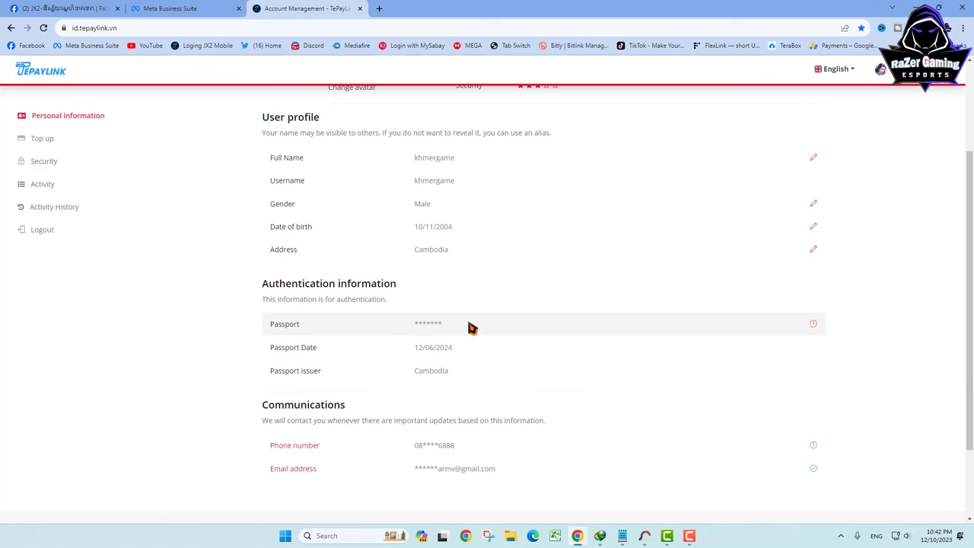
pyautogui.scroll(-2, 469, 323)
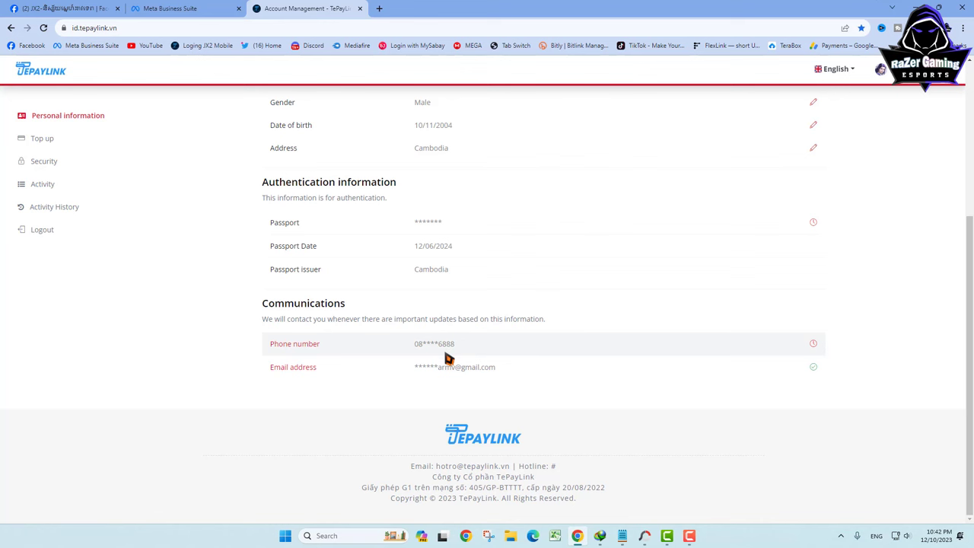
# Compare the user profile with the passport entries and the verification status of the registered phone number and email address.
pyautogui.scroll(2, 426, 354)
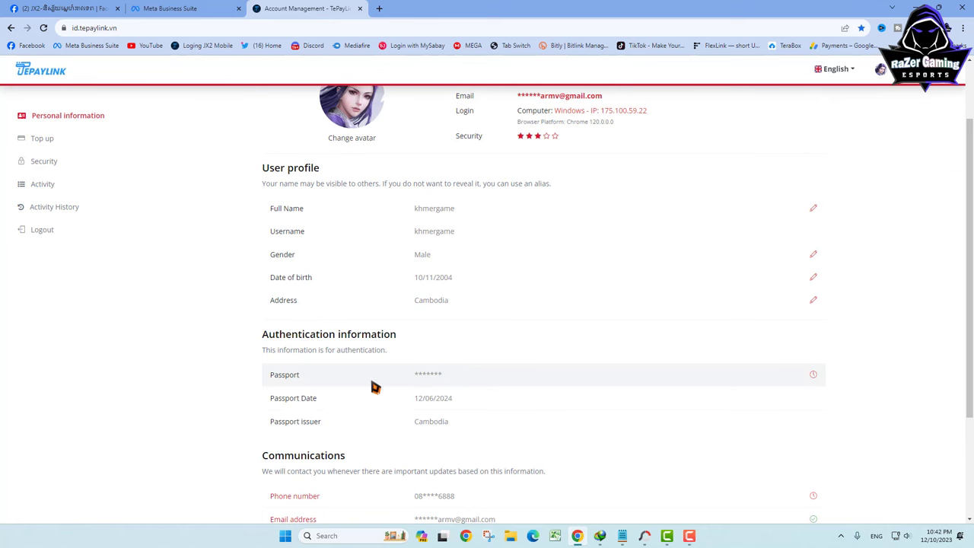
pyautogui.scroll(-2, 477, 357)
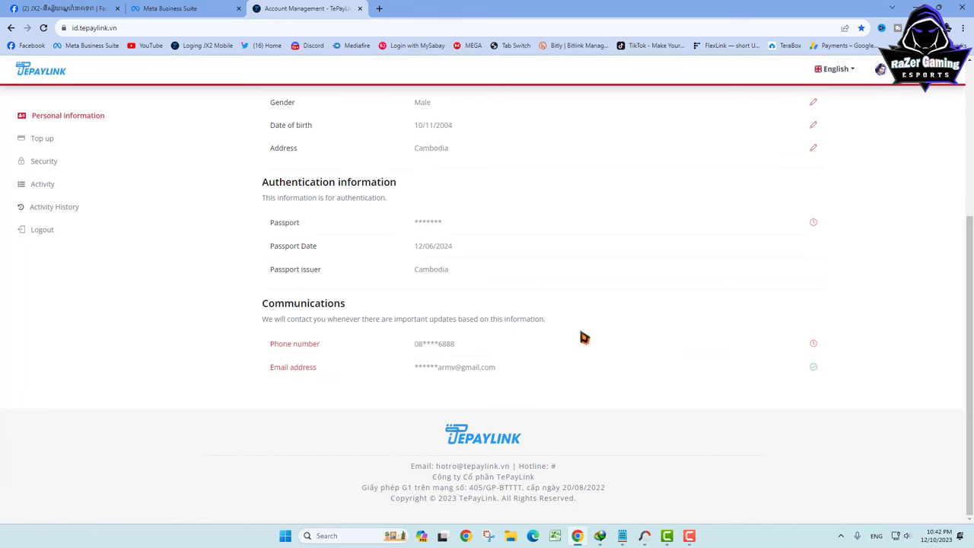
pyautogui.scroll(3, 584, 337)
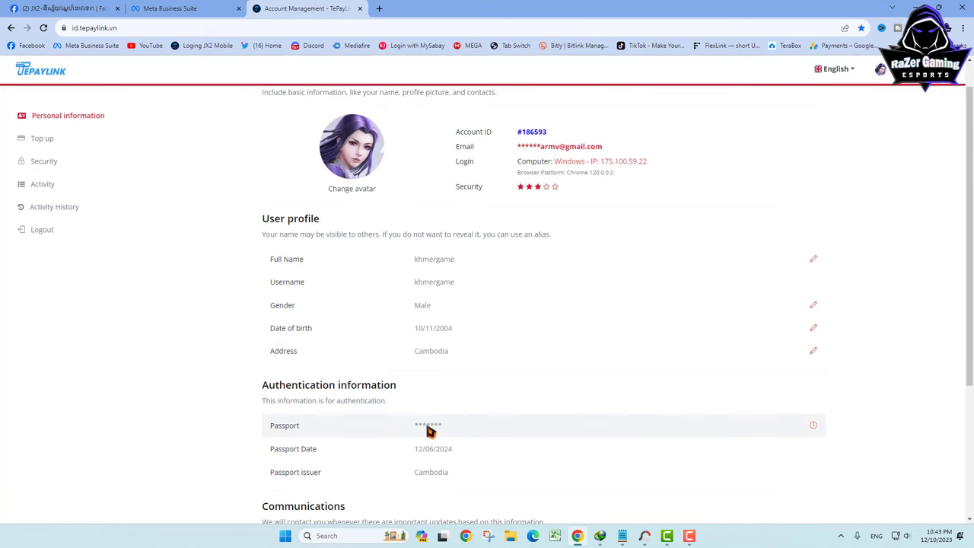
pyautogui.scroll(-1, 446, 413)
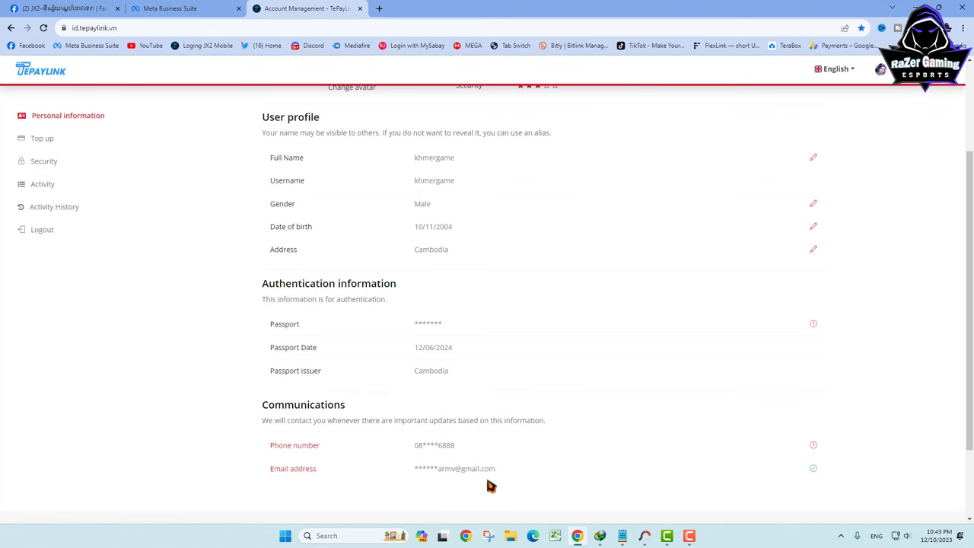
pyautogui.scroll(2, 487, 475)
pyautogui.scroll(-3, 305, 304)
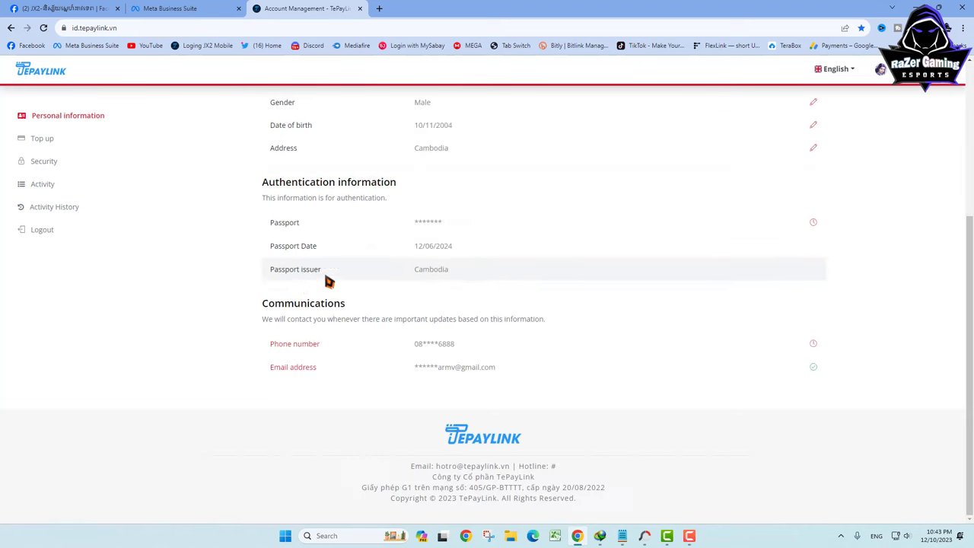
pyautogui.scroll(3, 358, 243)
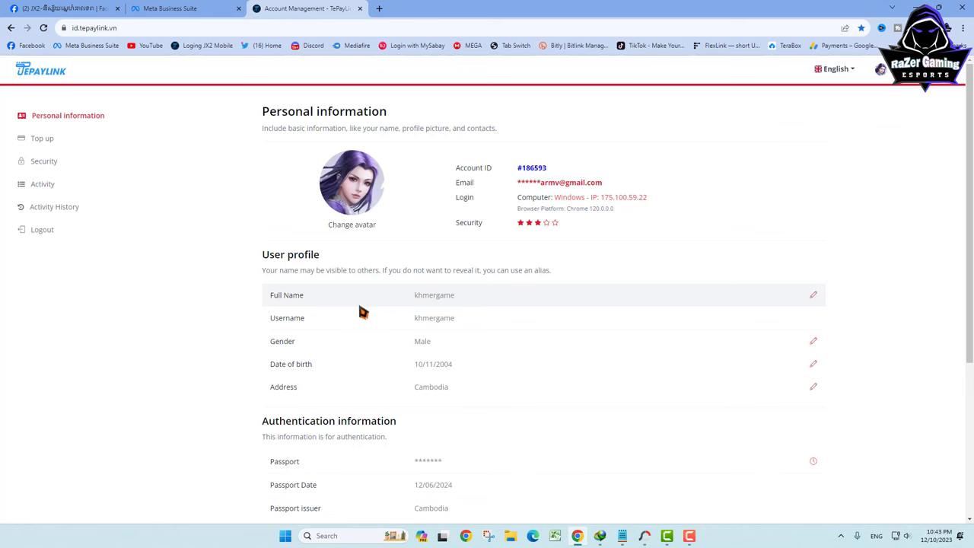
pyautogui.scroll(-3, 373, 312)
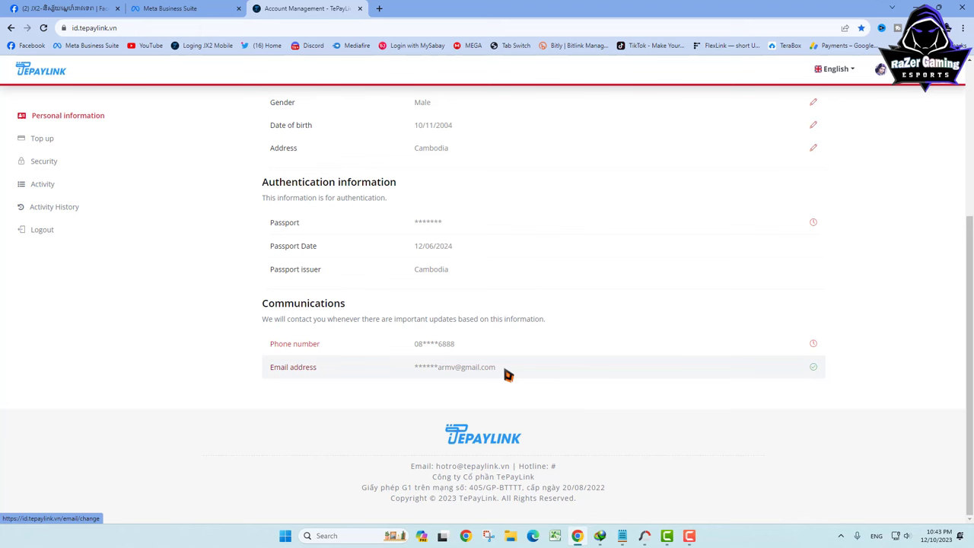
pyautogui.scroll(3, 506, 373)
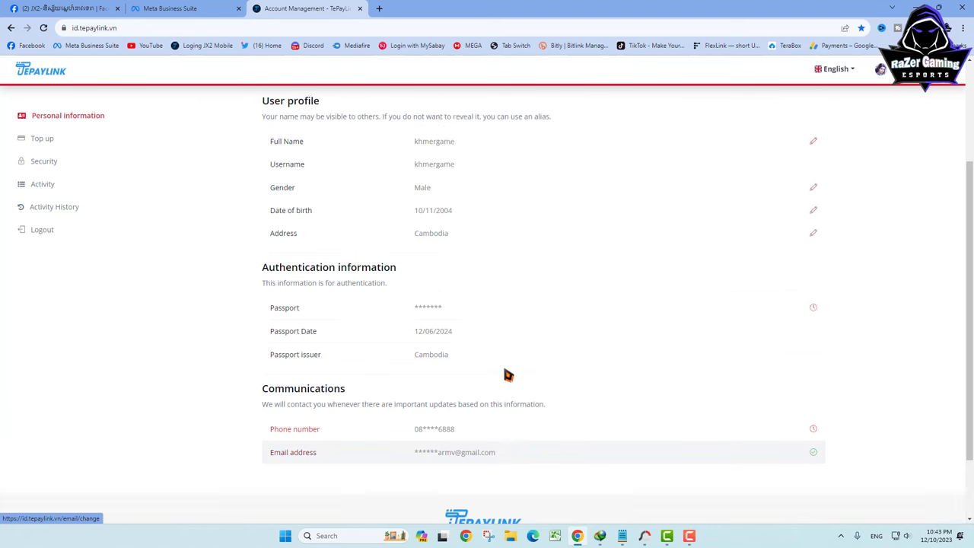
pyautogui.scroll(-3, 451, 229)
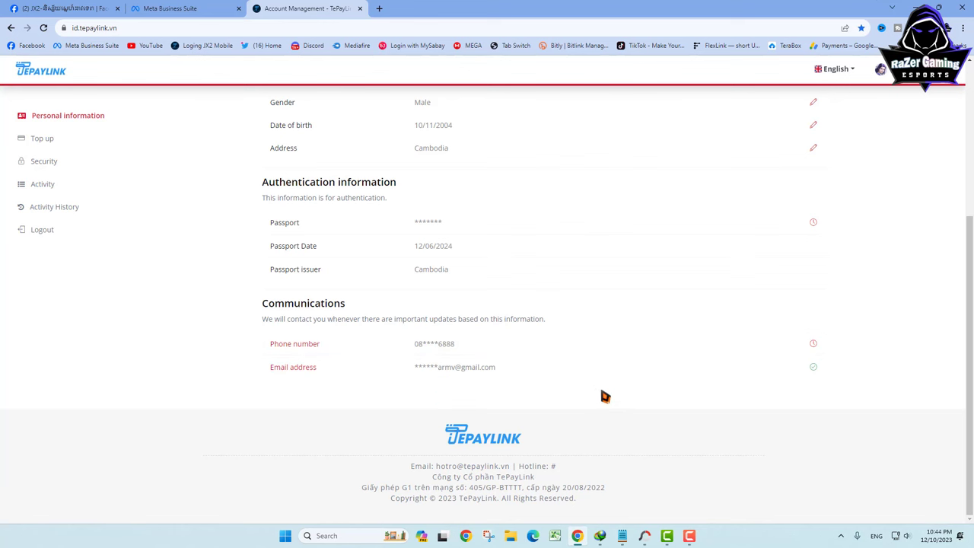
pyautogui.scroll(3, 591, 392)
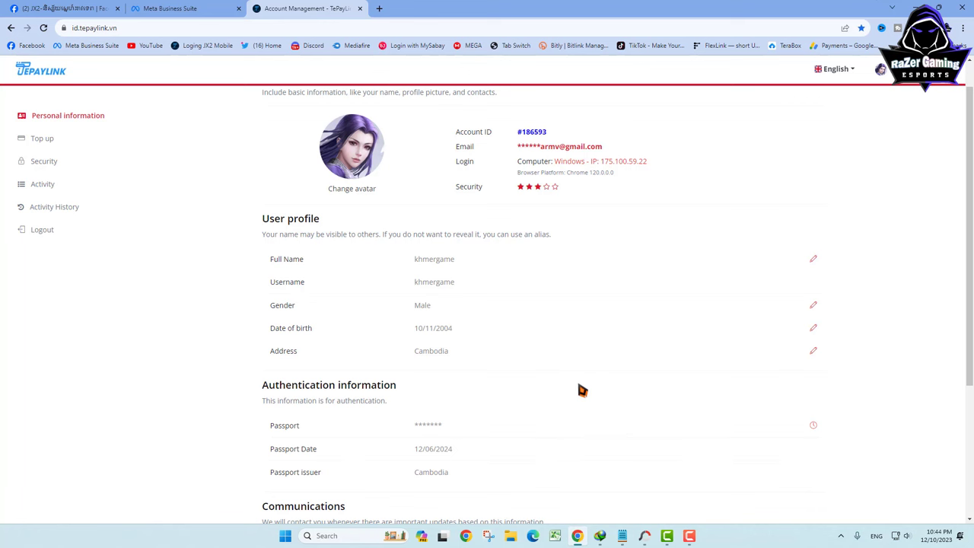
pyautogui.scroll(-3, 580, 390)
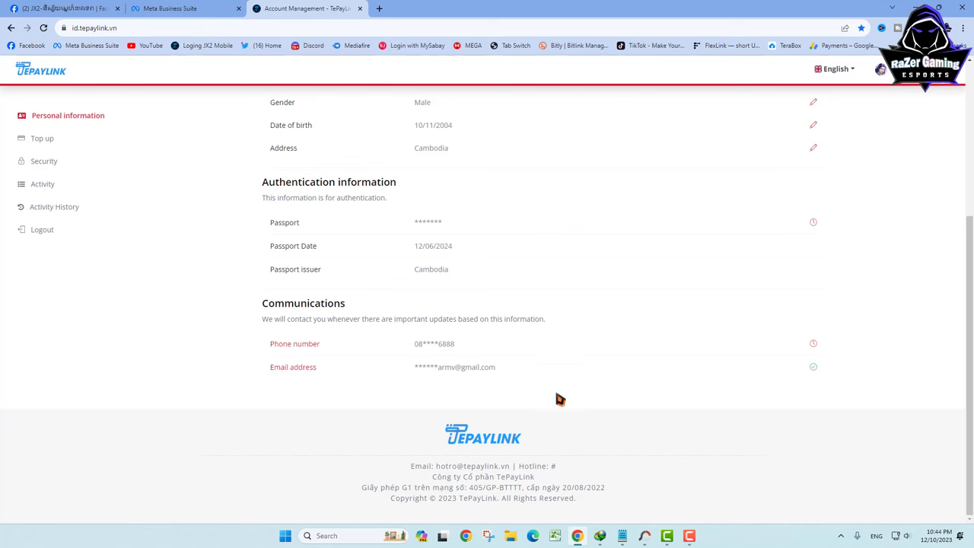
pyautogui.scroll(3, 556, 391)
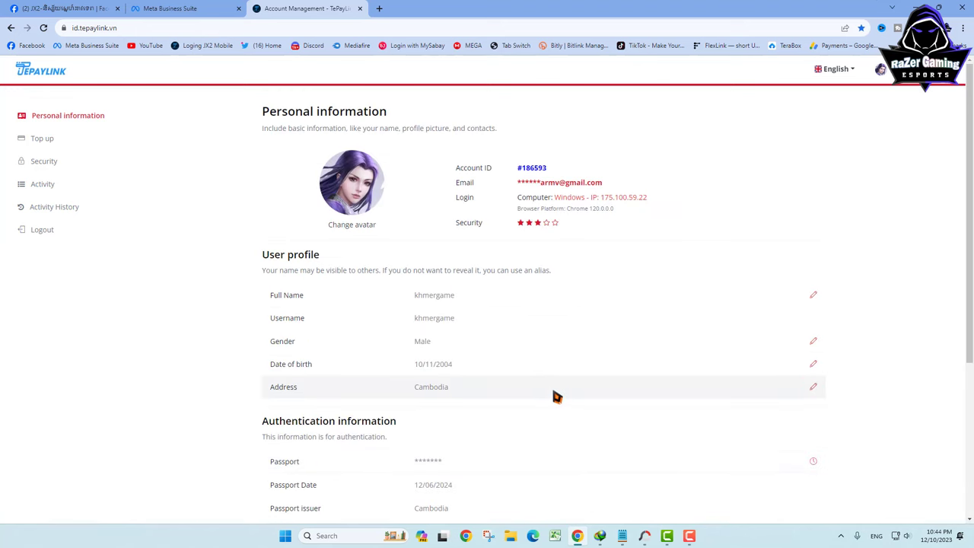
pyautogui.scroll(-3, 551, 390)
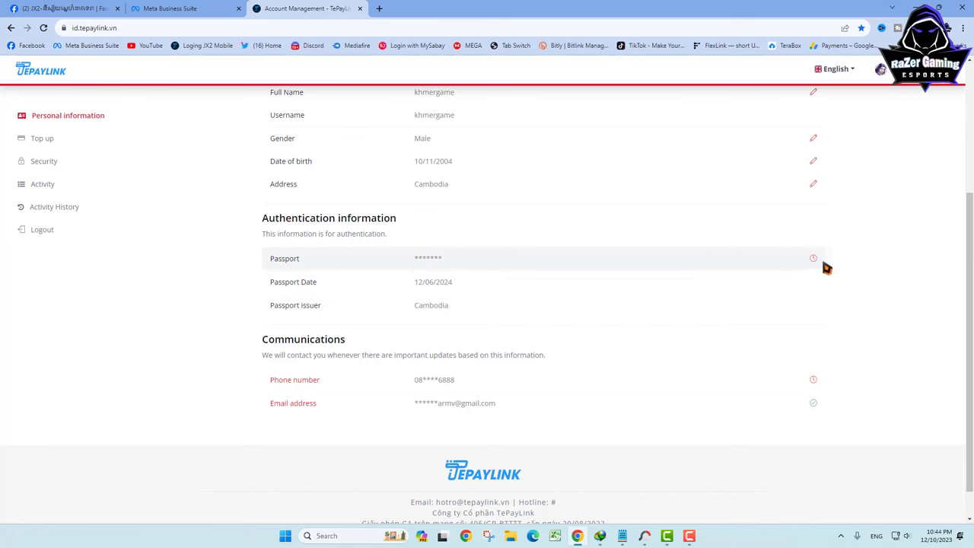
# Switch to the Facebook group, highlight the full text of the Hero BF recovery post and browse the posts below it.
pyautogui.click(65, 8)
pyautogui.scroll(5, 481, 219)
pyautogui.scroll(-3, 396, 327)
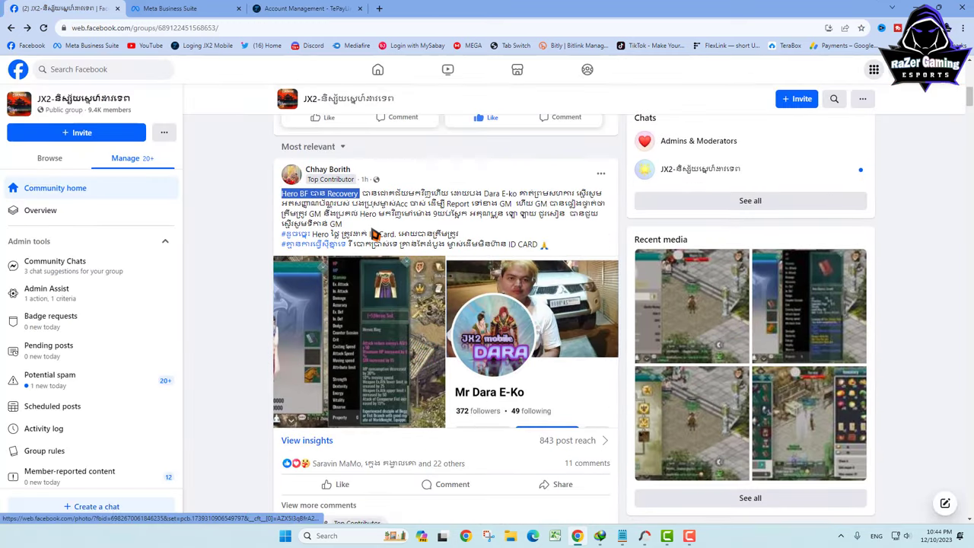
pyautogui.moveTo(282, 193); pyautogui.dragTo(544, 250)
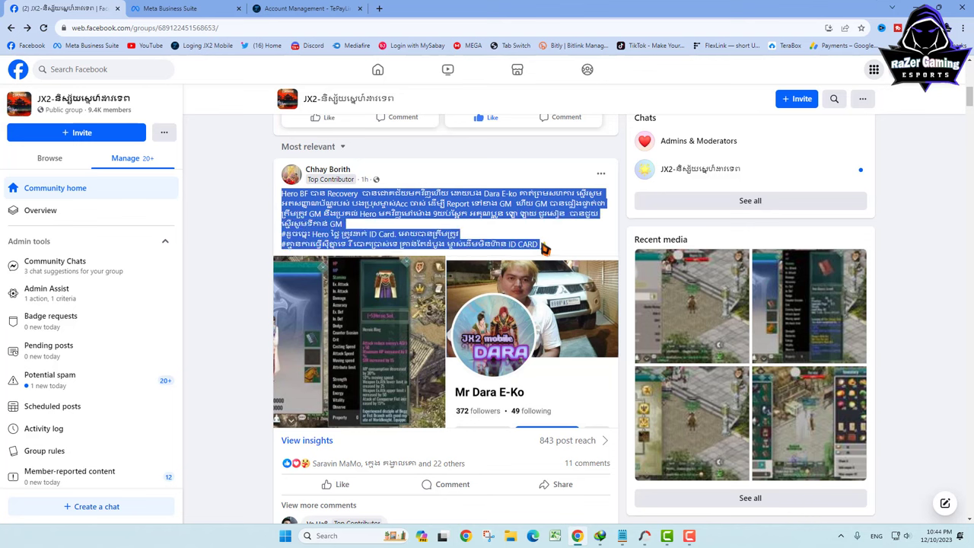
pyautogui.click(537, 246)
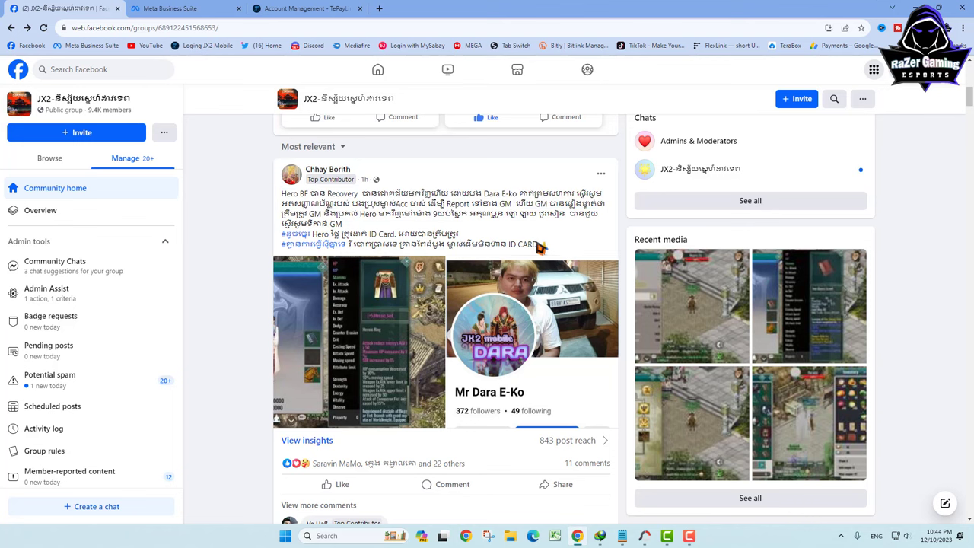
pyautogui.moveTo(537, 246); pyautogui.dragTo(273, 203)
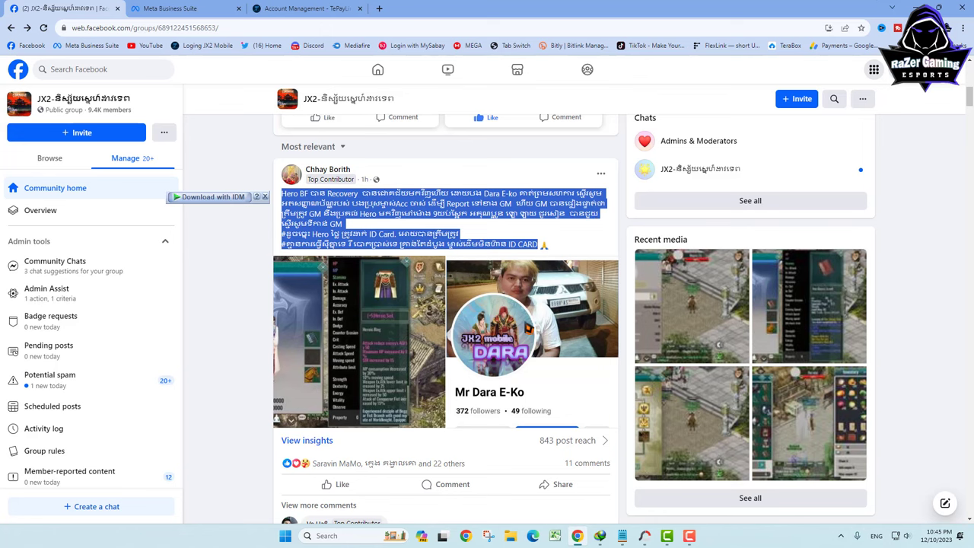
pyautogui.scroll(-4, 446, 319)
pyautogui.scroll(-10, 446, 320)
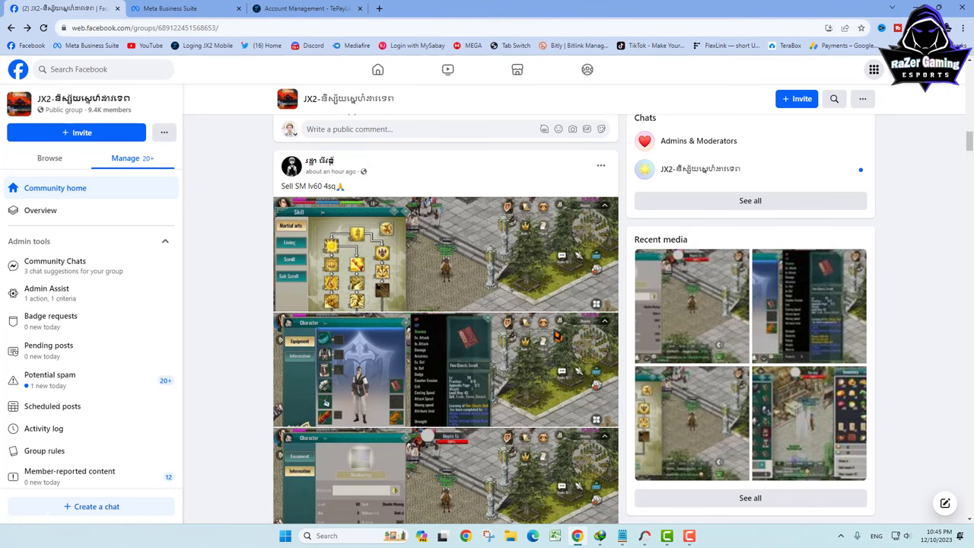
# Go back to the TePayLink account page and review the personal information, authentication and communications sections.
pyautogui.click(320, 8)
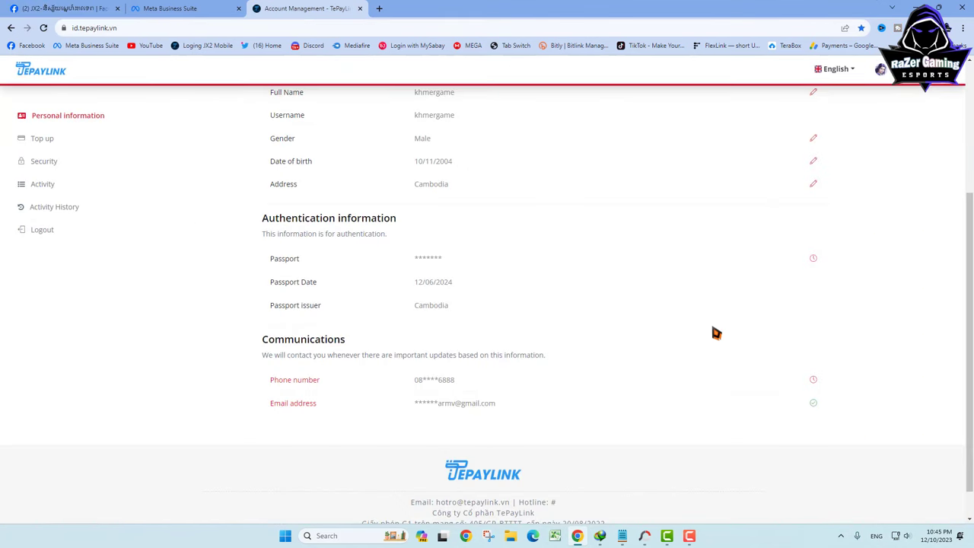
pyautogui.scroll(3, 662, 316)
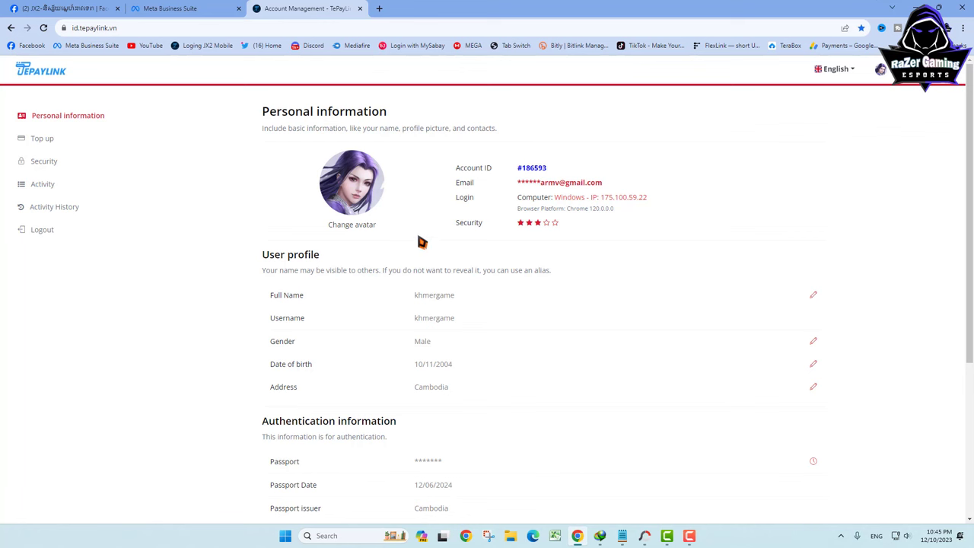
pyautogui.scroll(-2, 414, 248)
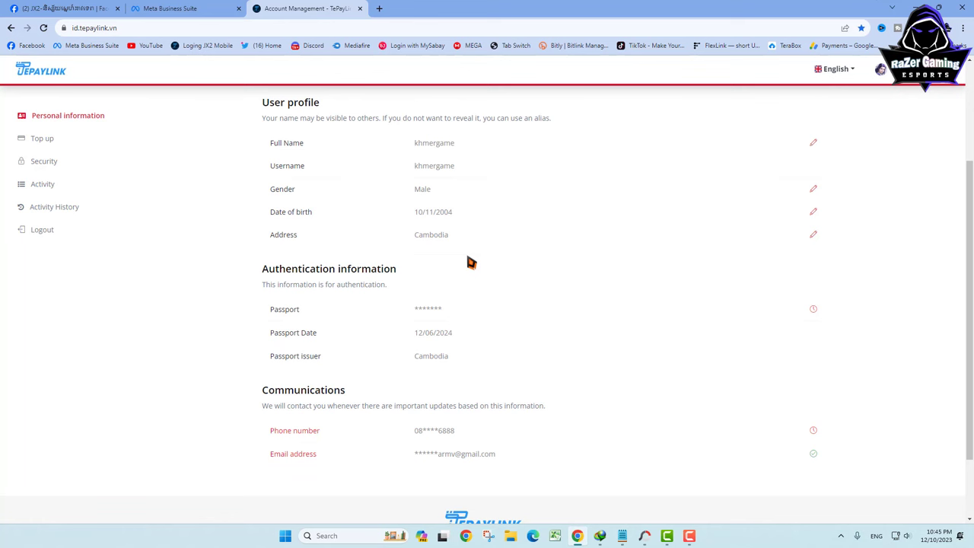
pyautogui.scroll(-1, 469, 262)
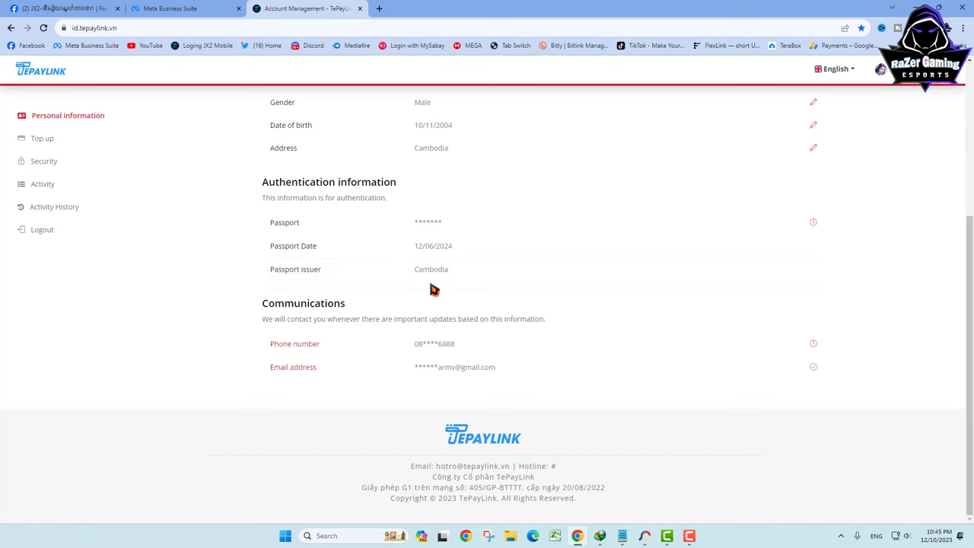
# Return to the Facebook group, find the Hero BF recovery post again and look through its photos, comments and the following post.
pyautogui.click(53, 8)
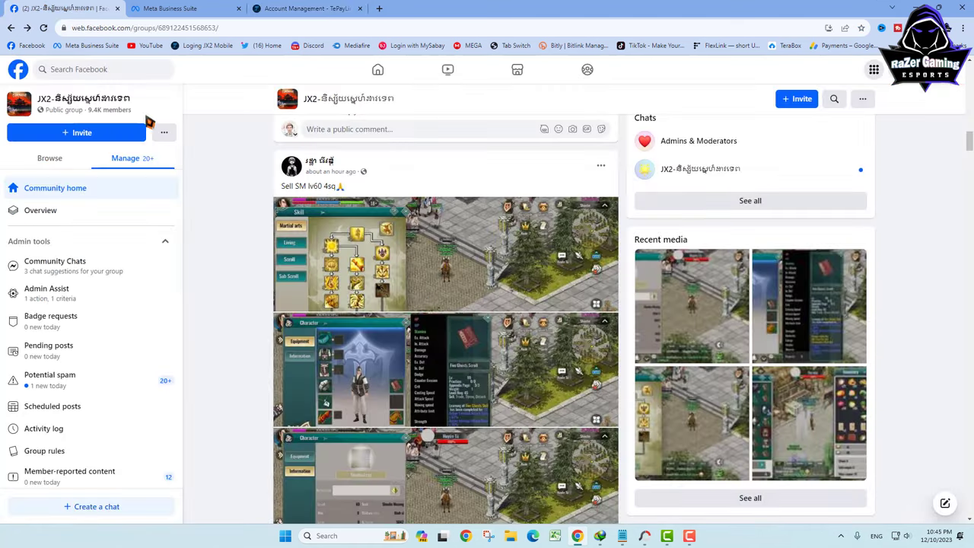
pyautogui.scroll(-3, 426, 305)
pyautogui.scroll(10, 425, 303)
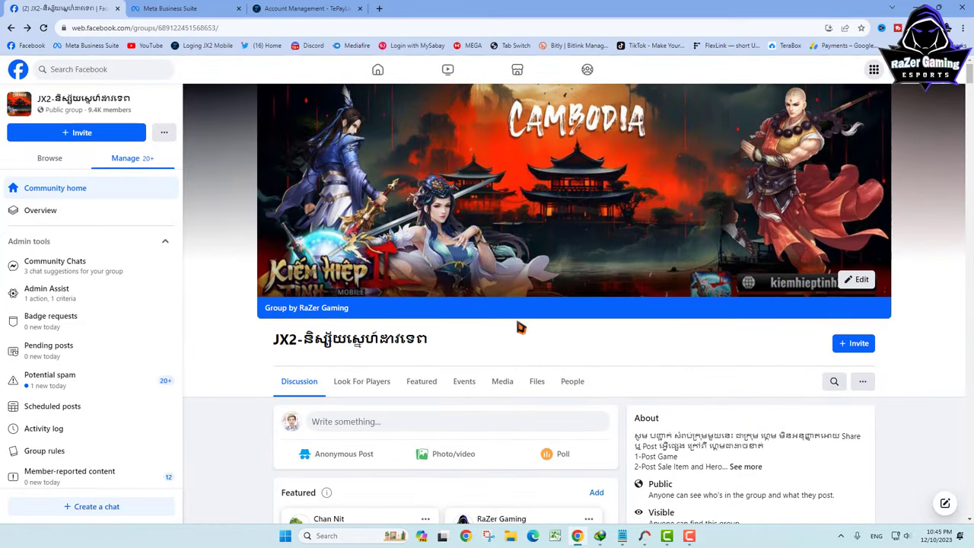
pyautogui.scroll(-3, 520, 327)
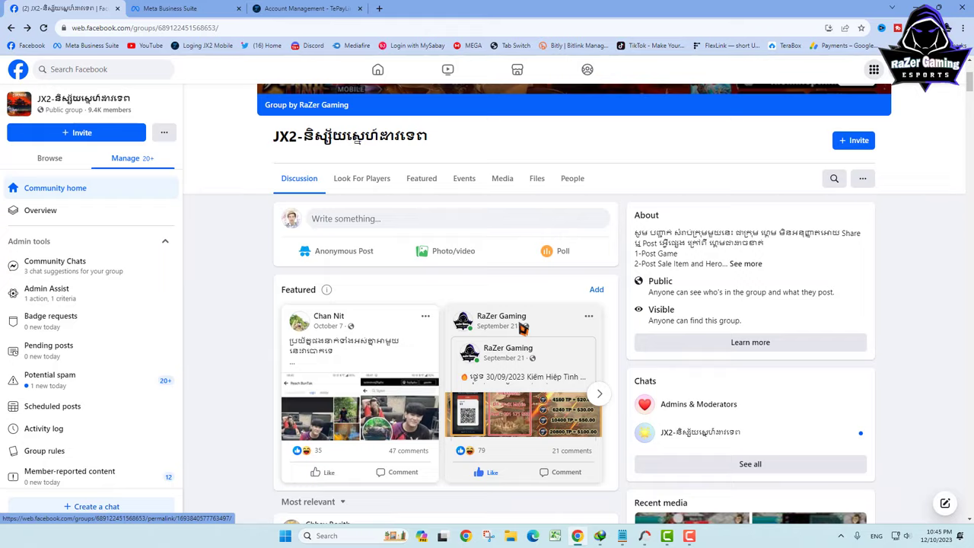
pyautogui.scroll(-3, 525, 327)
pyautogui.scroll(-2, 532, 325)
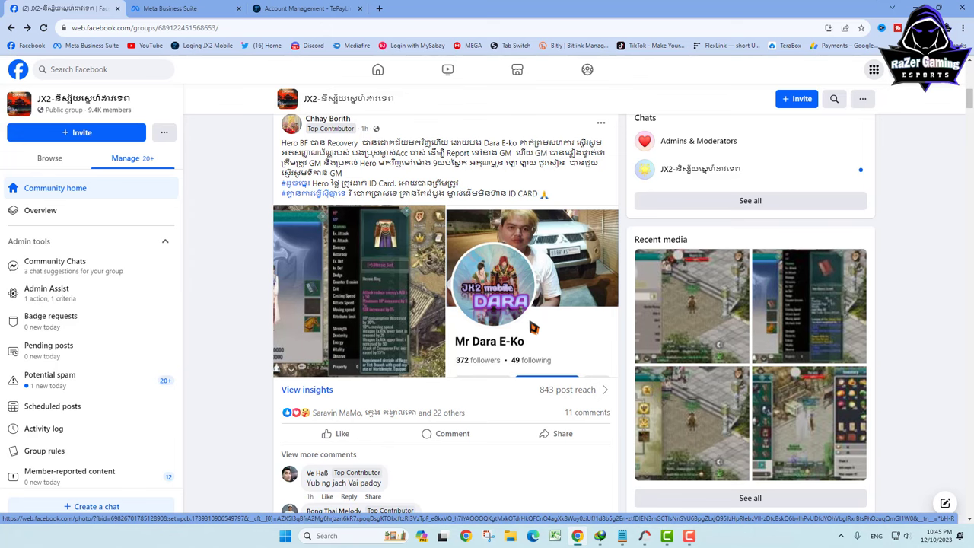
pyautogui.scroll(-8, 530, 323)
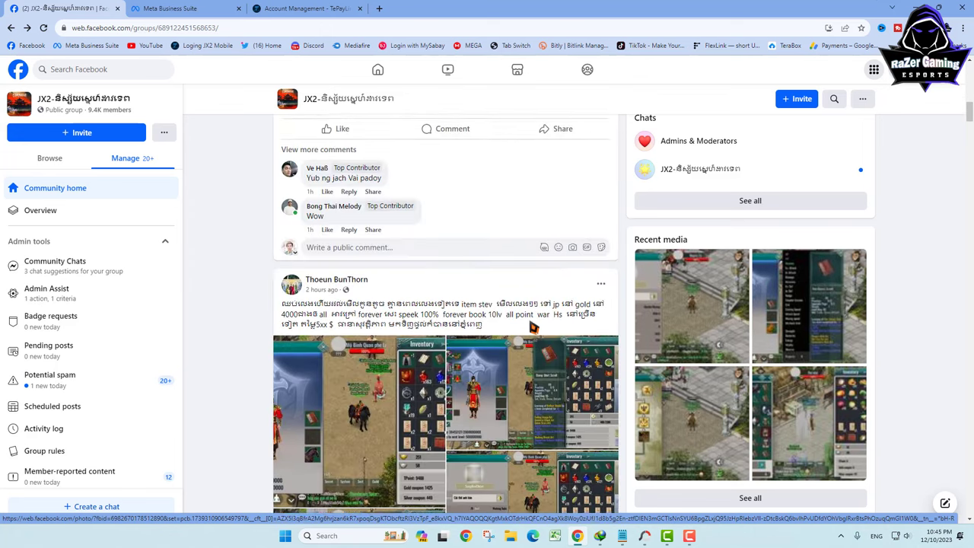